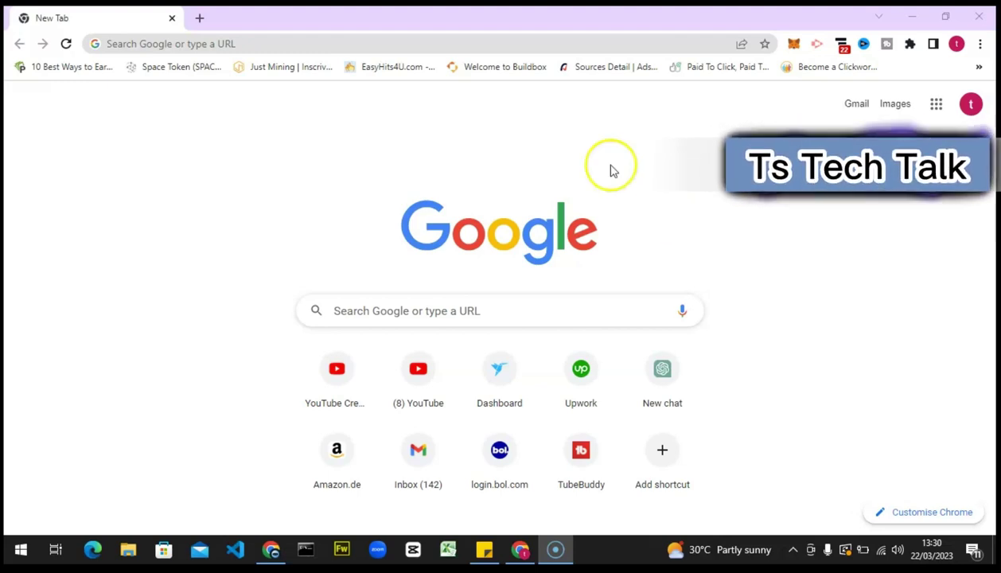
Step: Dismiss the search suggestions and load google.com in Chrome's address bar
{"action": "left_click", "coordinate": [494, 44]}
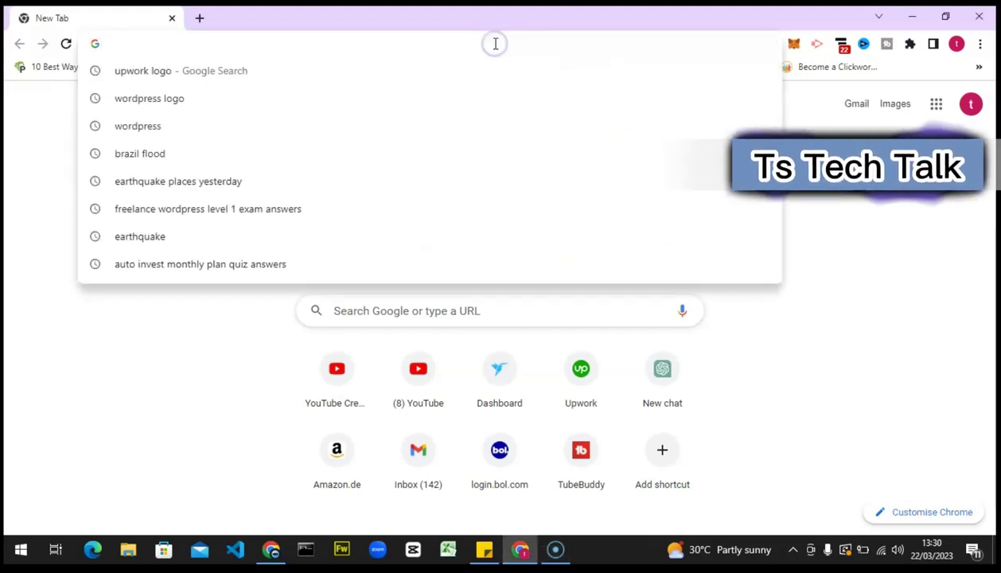
{"action": "left_click", "coordinate": [896, 201]}
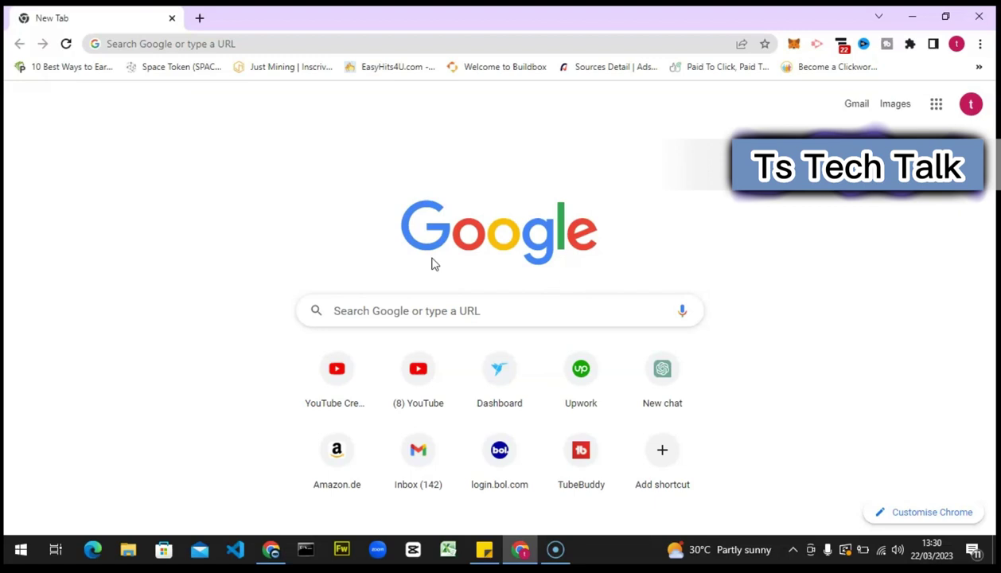
{"action": "left_click", "coordinate": [307, 44]}
{"action": "type", "text": "googl"}
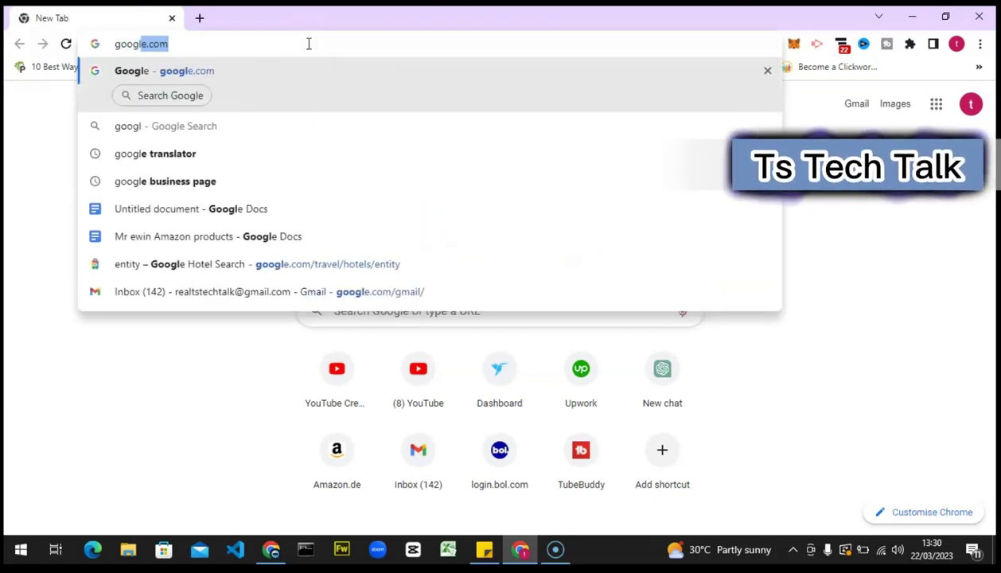
{"action": "type", "text": "e.com"}
{"action": "key", "text": "Return"}
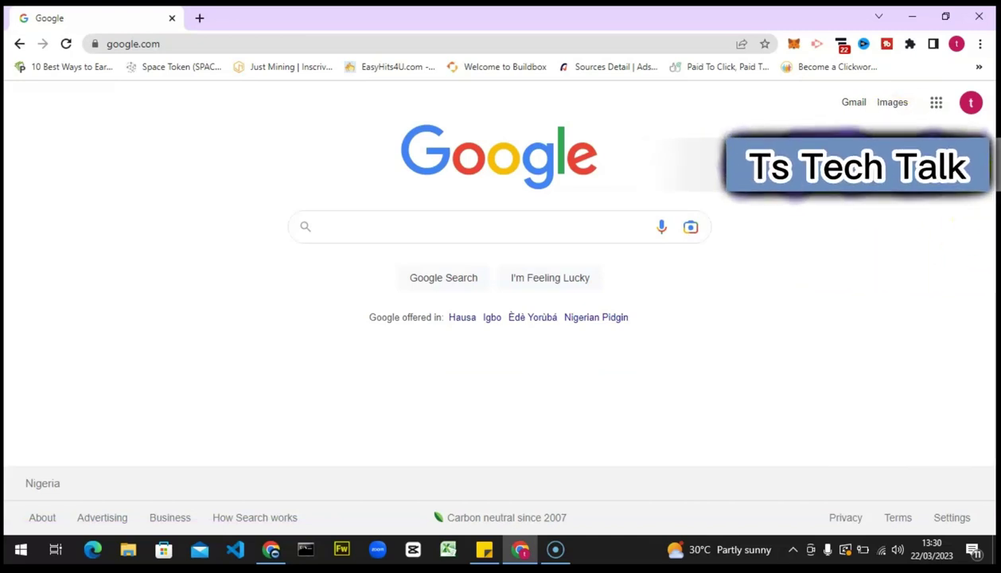
Step: Go to 'Manage your Google Account' from the avatar menu and scroll through the home page cards
{"action": "left_click", "coordinate": [971, 106]}
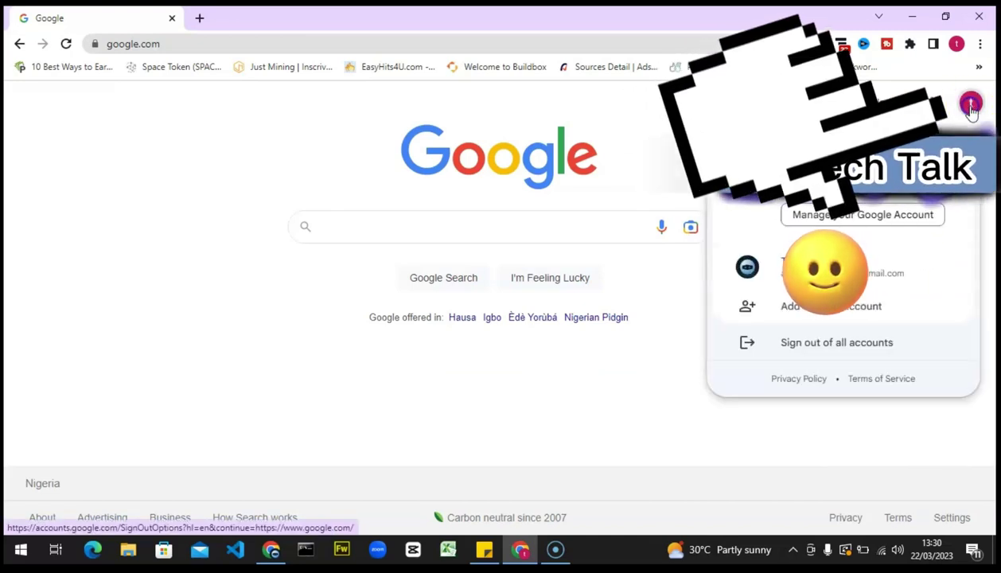
{"action": "left_click", "coordinate": [865, 221]}
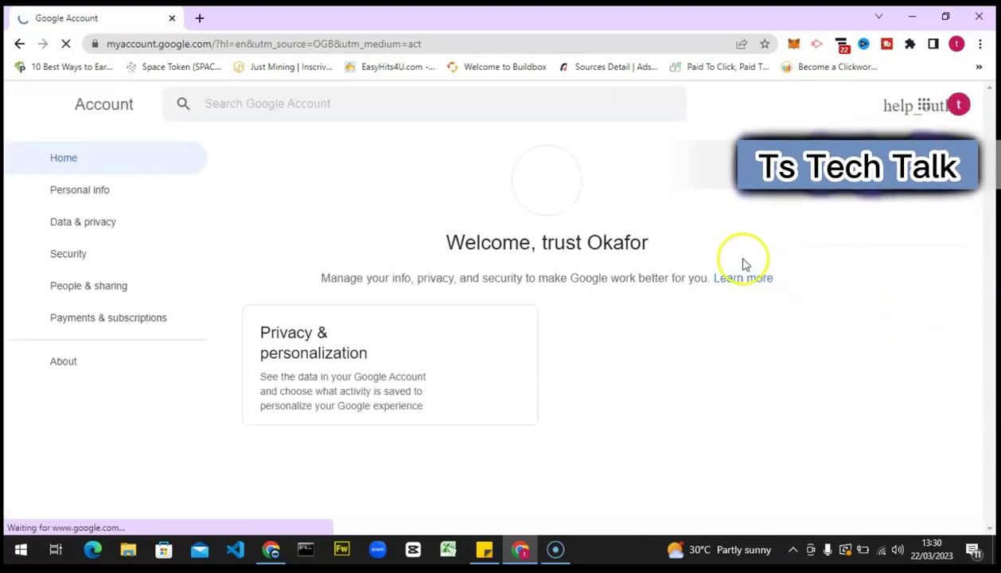
{"action": "scroll", "coordinate": [575, 146], "scroll_direction": "down", "scroll_amount": 2}
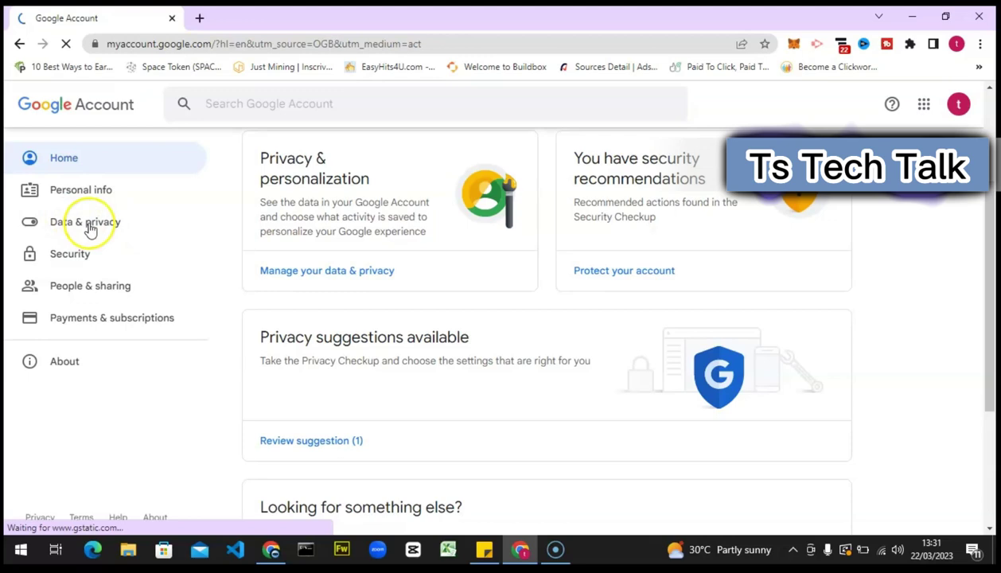
Step: Open Data & privacy and scroll to History settings showing Web & App, Location and YouTube History On
{"action": "left_click", "coordinate": [85, 222]}
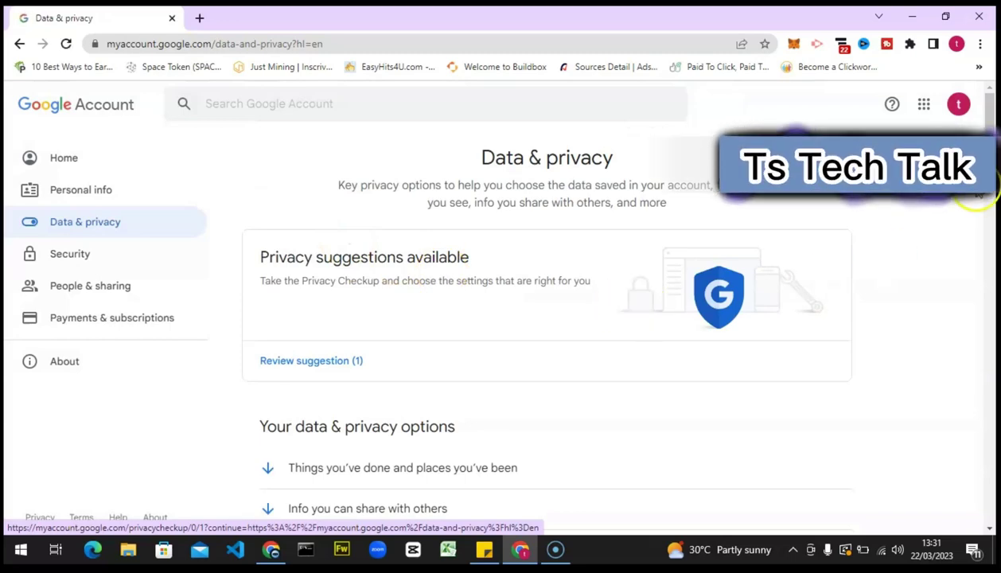
{"action": "scroll", "coordinate": [995, 159], "scroll_direction": "down", "scroll_amount": 3}
{"action": "left_click_drag", "start_coordinate": [997, 159], "coordinate": [996, 220]}
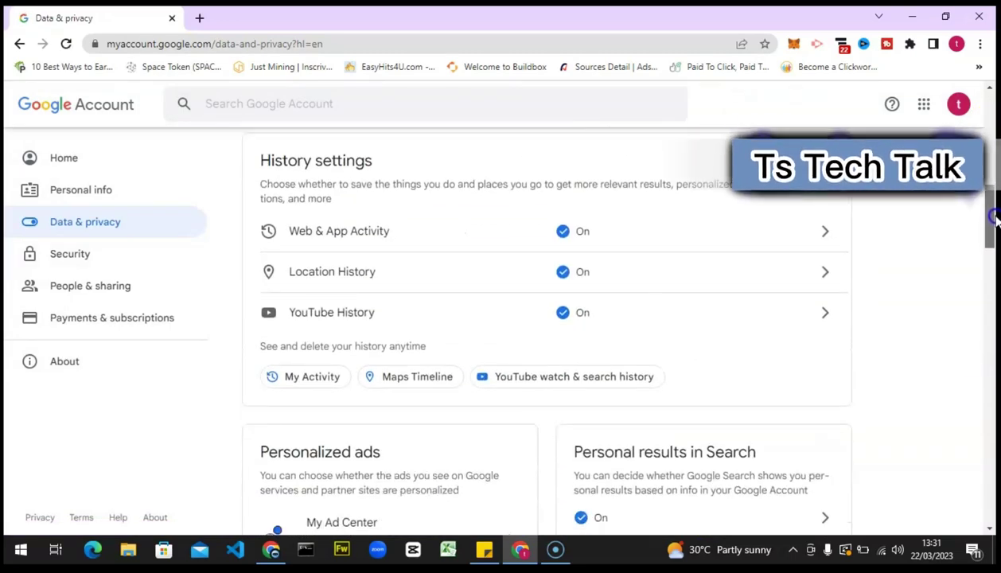
Step: Open the YouTube History controls and review its subsettings and the 36-month auto-delete
{"action": "left_click", "coordinate": [356, 313]}
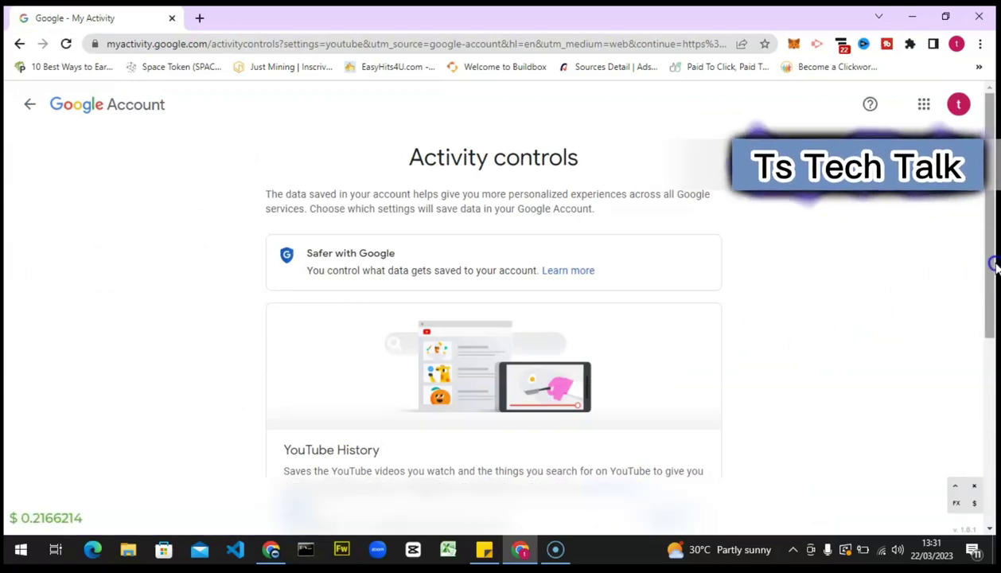
{"action": "scroll", "coordinate": [993, 284], "scroll_direction": "down", "scroll_amount": 1}
{"action": "left_click_drag", "start_coordinate": [995, 313], "coordinate": [994, 460]}
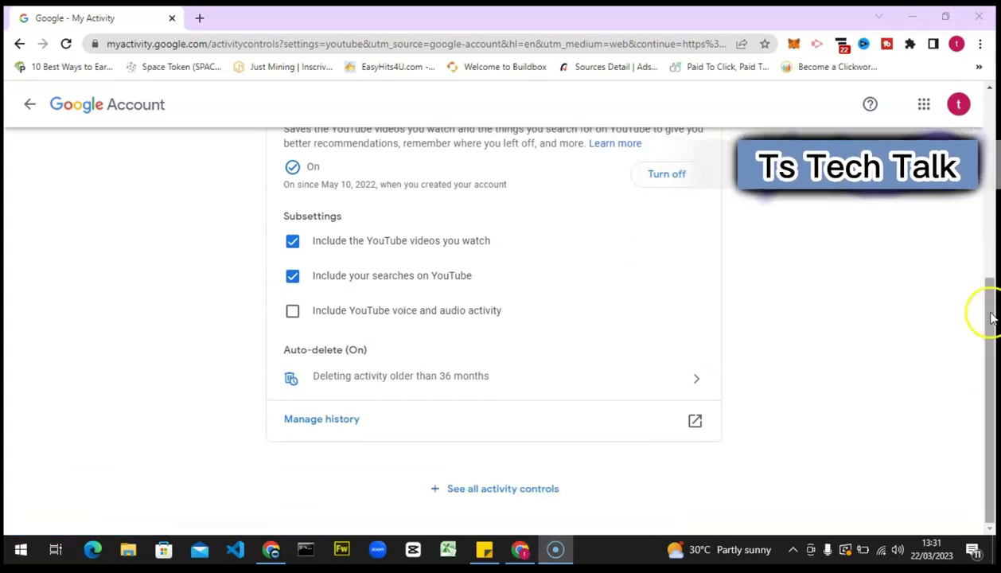
{"action": "left_click_drag", "start_coordinate": [992, 322], "coordinate": [997, 306]}
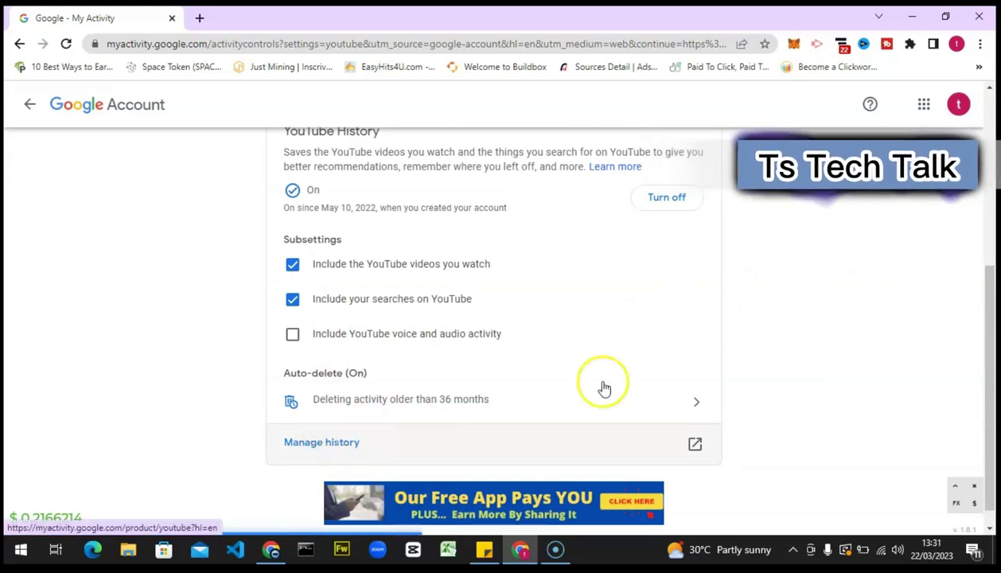
{"action": "left_click_drag", "start_coordinate": [986, 308], "coordinate": [995, 383]}
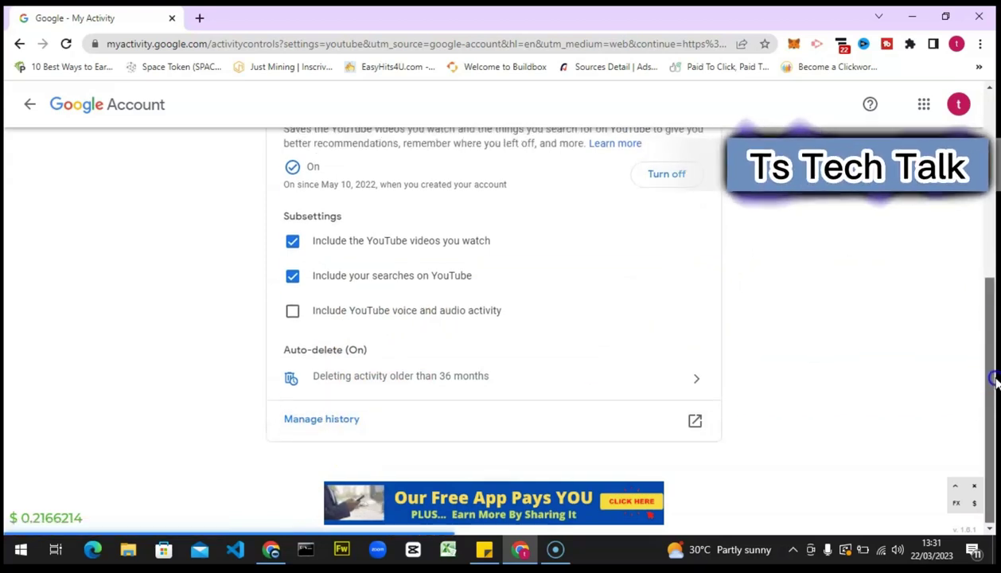
Step: Open the full YouTube watch history through 'Manage history' and scroll through today's watched videos
{"action": "left_click", "coordinate": [322, 420]}
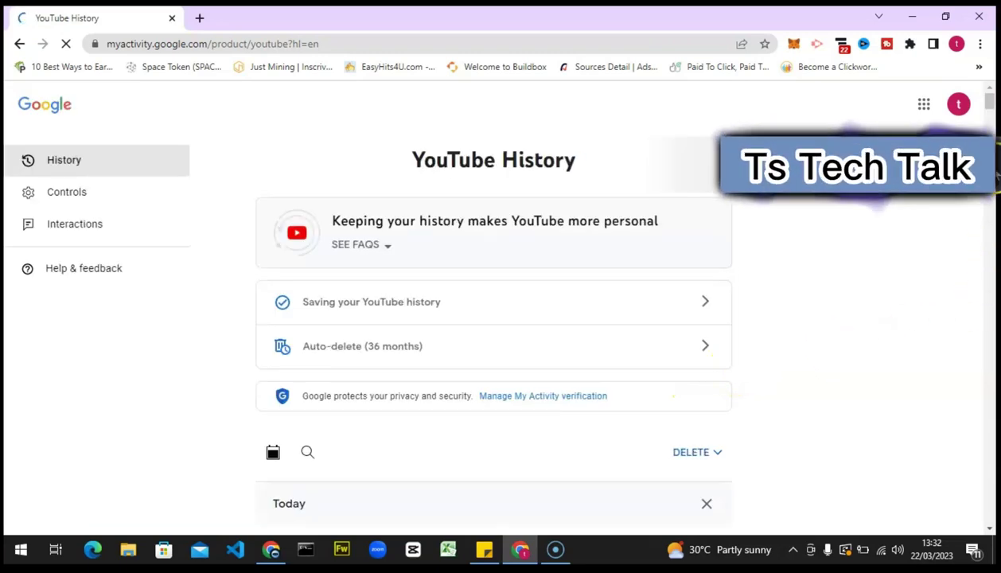
{"action": "scroll", "coordinate": [993, 107], "scroll_direction": "down", "scroll_amount": 1}
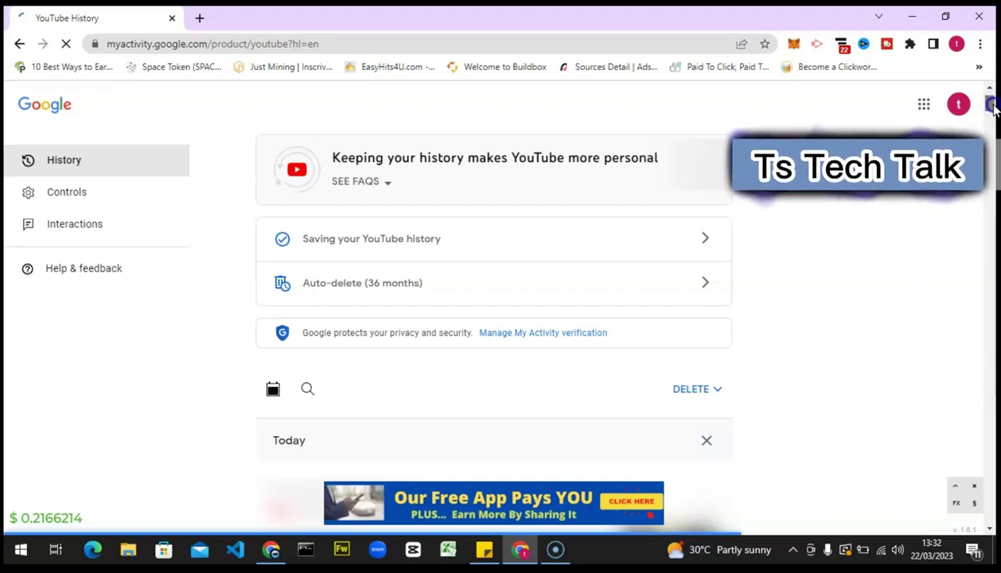
{"action": "scroll", "coordinate": [994, 108], "scroll_direction": "down", "scroll_amount": 2}
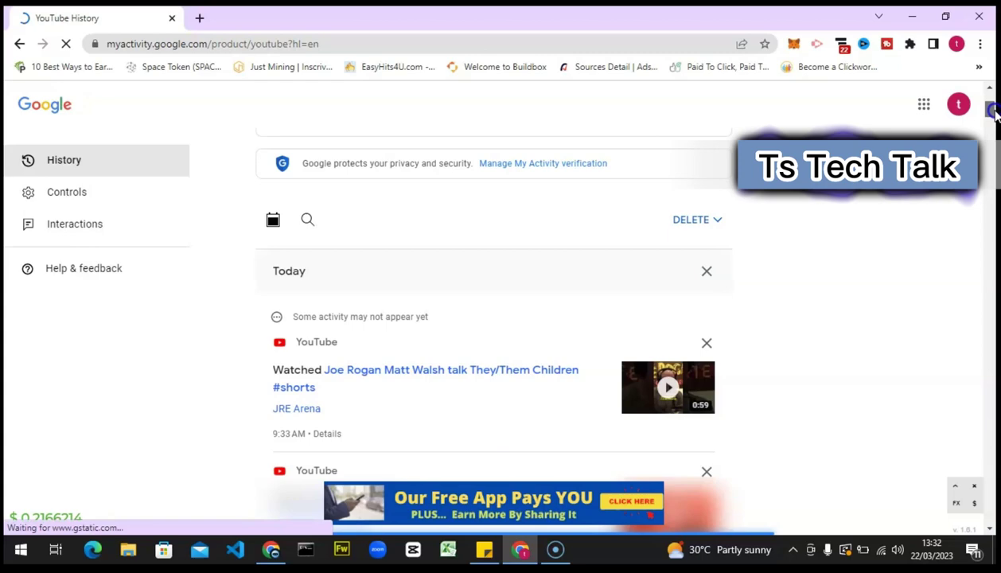
{"action": "scroll", "coordinate": [993, 113], "scroll_direction": "down", "scroll_amount": 3}
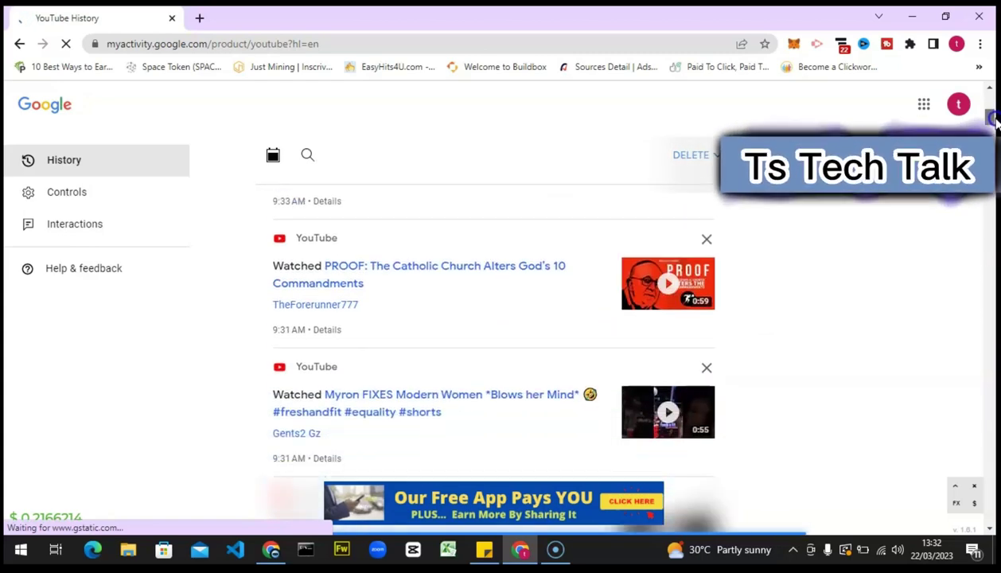
{"action": "scroll", "coordinate": [994, 113], "scroll_direction": "up", "scroll_amount": 3}
{"action": "scroll", "coordinate": [993, 113], "scroll_direction": "down", "scroll_amount": 1}
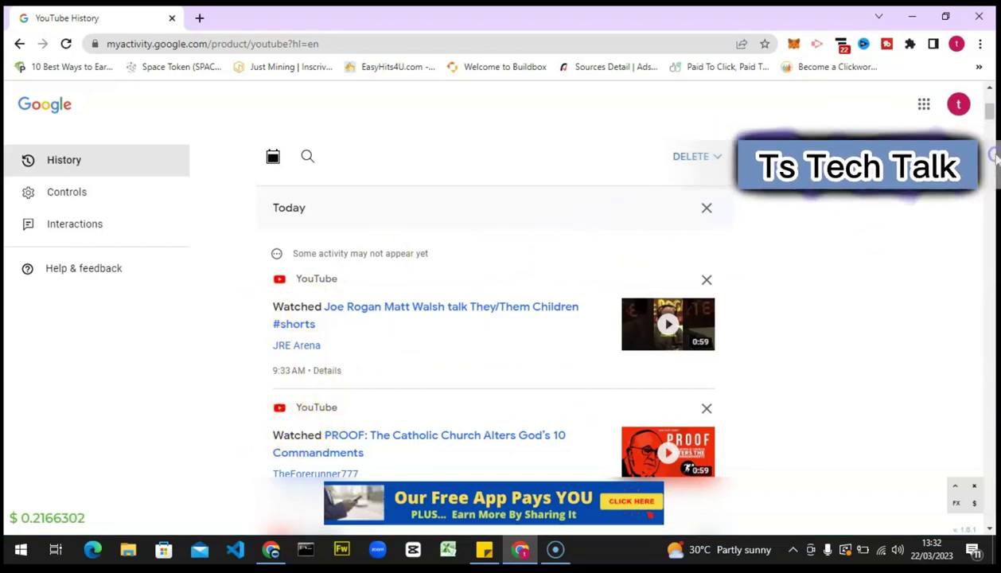
{"action": "scroll", "coordinate": [995, 159], "scroll_direction": "down", "scroll_amount": 5}
{"action": "left_click_drag", "start_coordinate": [994, 135], "coordinate": [994, 94]}
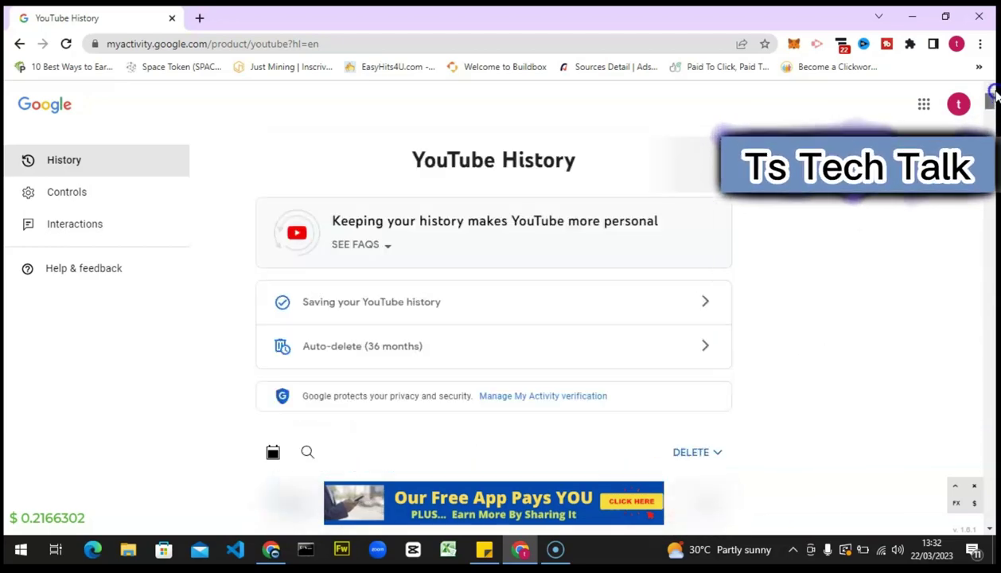
Step: Show the YouTube Interactions list of likes, dislikes, comments and live chat messages
{"action": "left_click", "coordinate": [68, 226]}
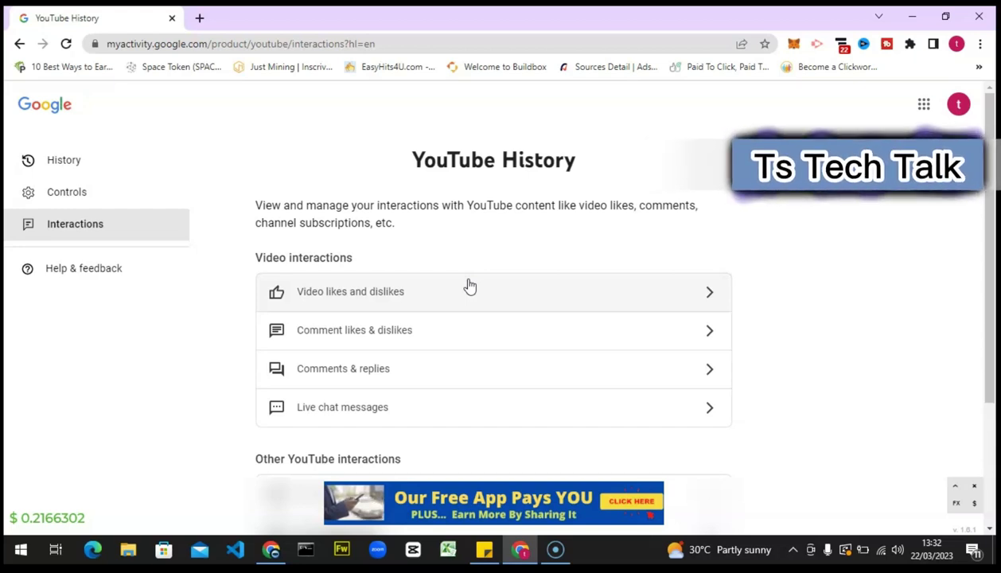
Step: Open 'Video likes and dislikes' and scroll down to the March 16 liked videos
{"action": "left_click", "coordinate": [469, 282]}
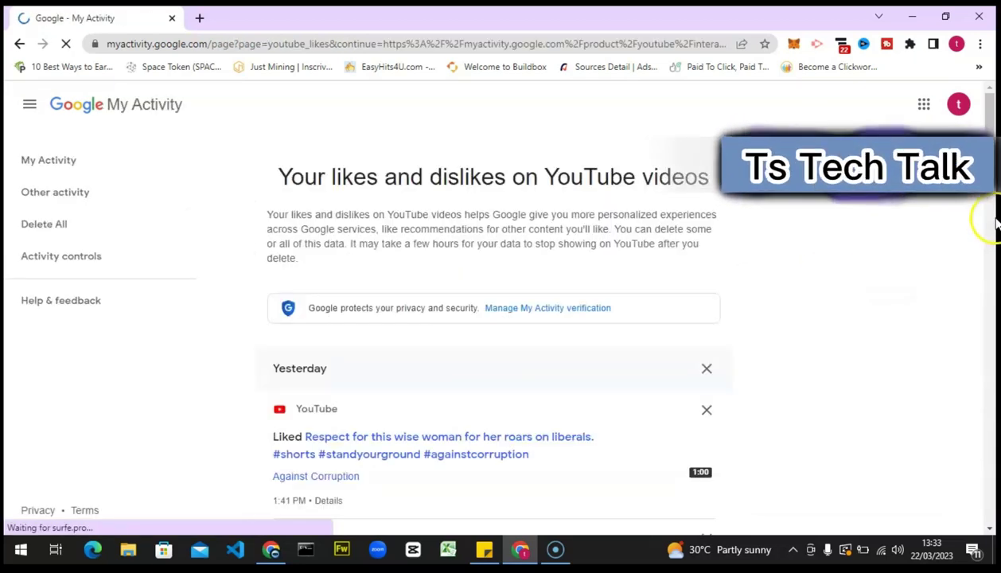
{"action": "left_click_drag", "start_coordinate": [996, 142], "coordinate": [991, 114]}
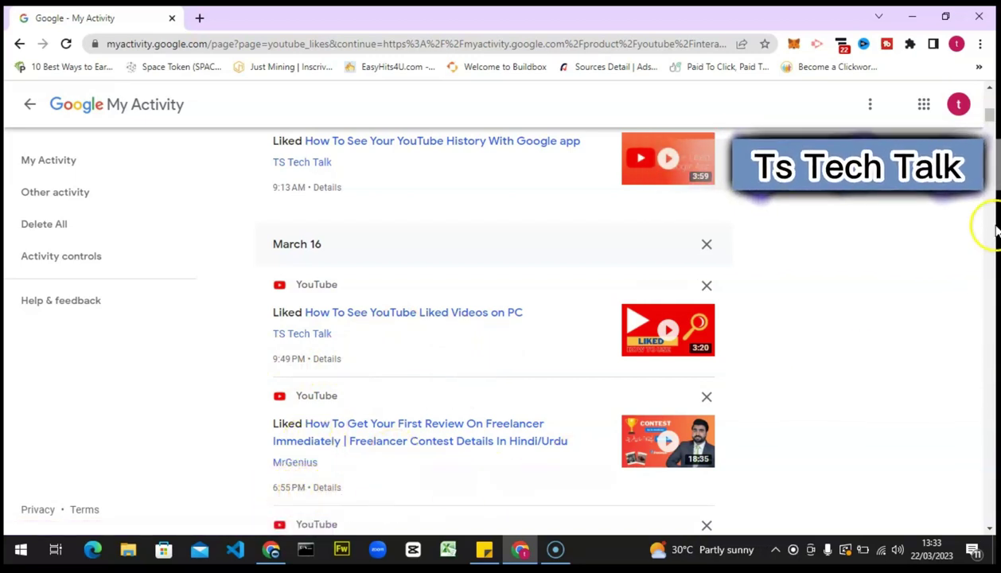
{"action": "left_click_drag", "start_coordinate": [992, 118], "coordinate": [993, 119]}
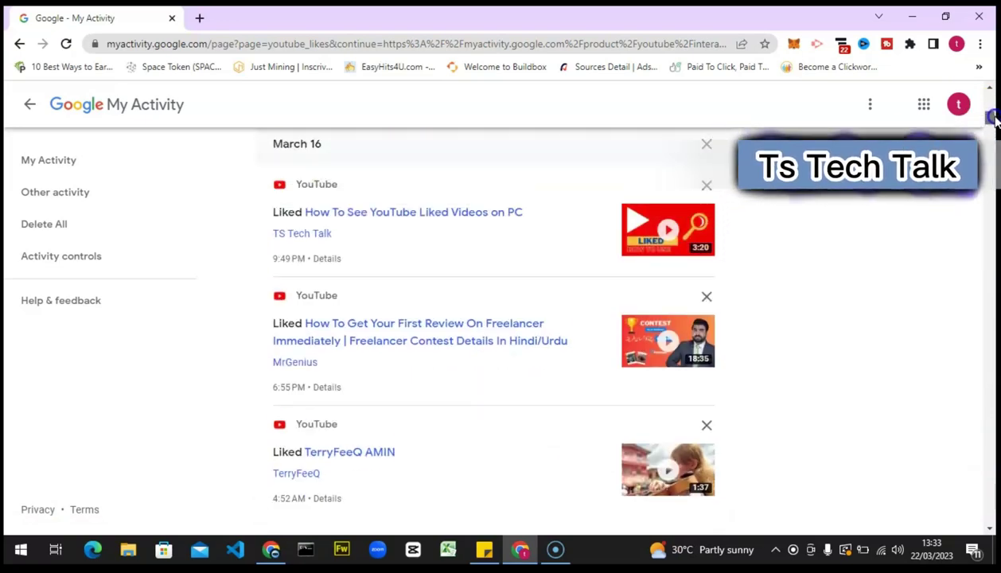
{"action": "left_click", "coordinate": [328, 388]}
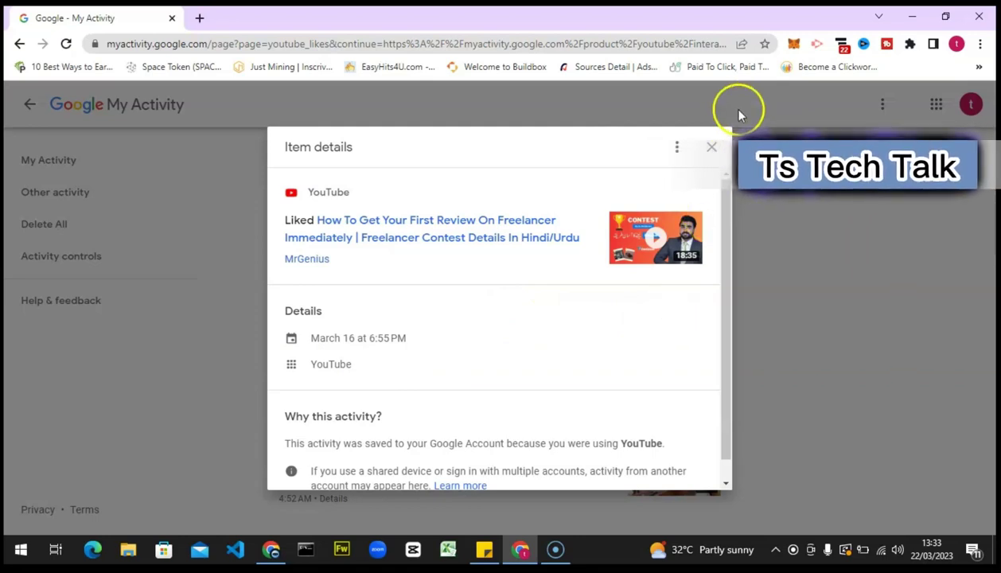
{"action": "left_click", "coordinate": [710, 151]}
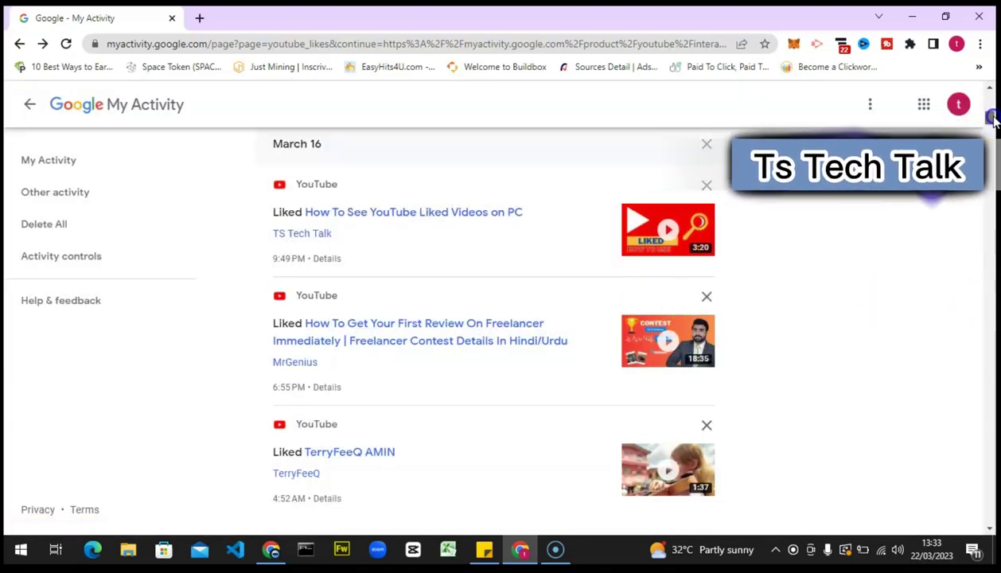
{"action": "scroll", "coordinate": [993, 118], "scroll_direction": "up", "scroll_amount": 10}
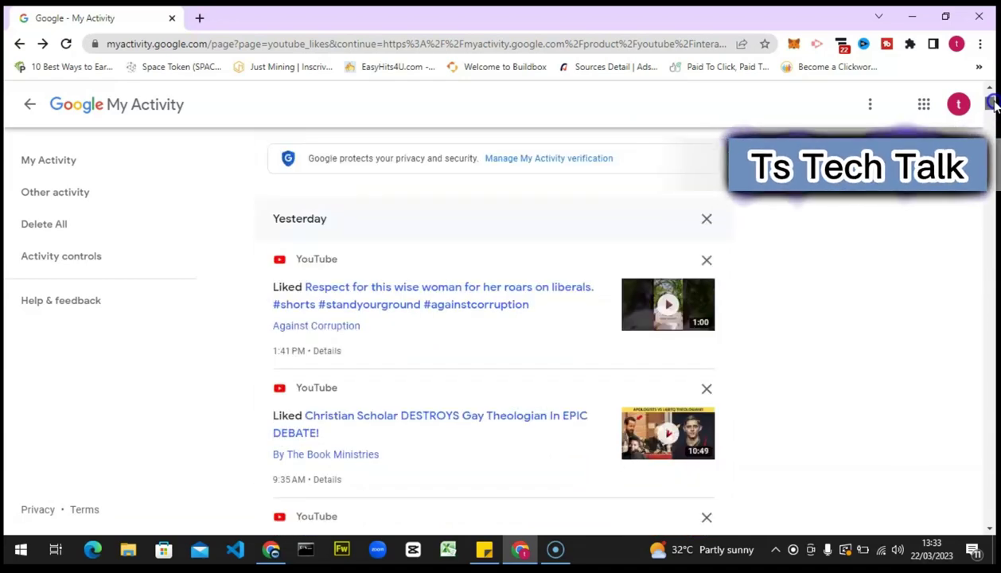
{"action": "scroll", "coordinate": [991, 116], "scroll_direction": "down", "scroll_amount": 15}
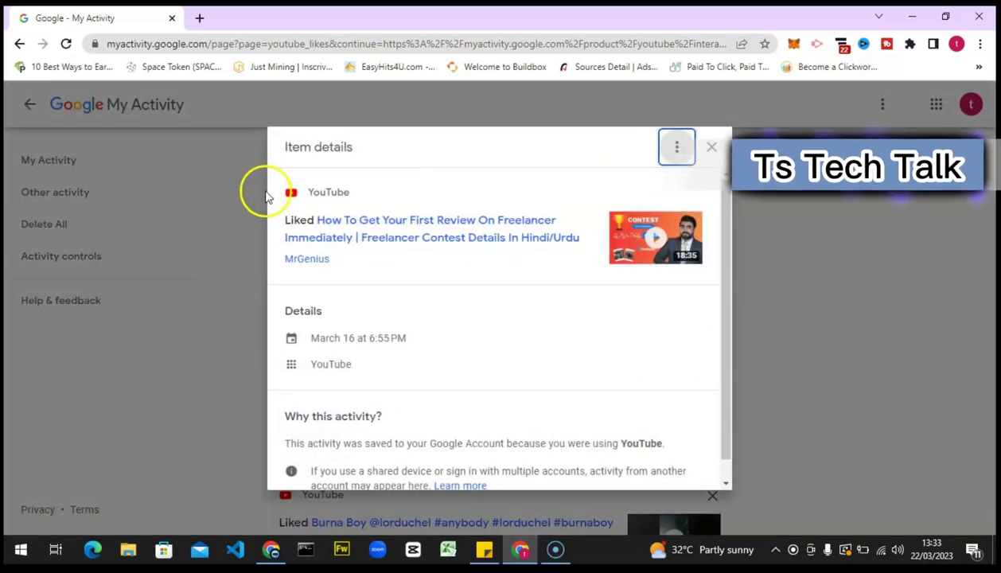
{"action": "left_click", "coordinate": [713, 154]}
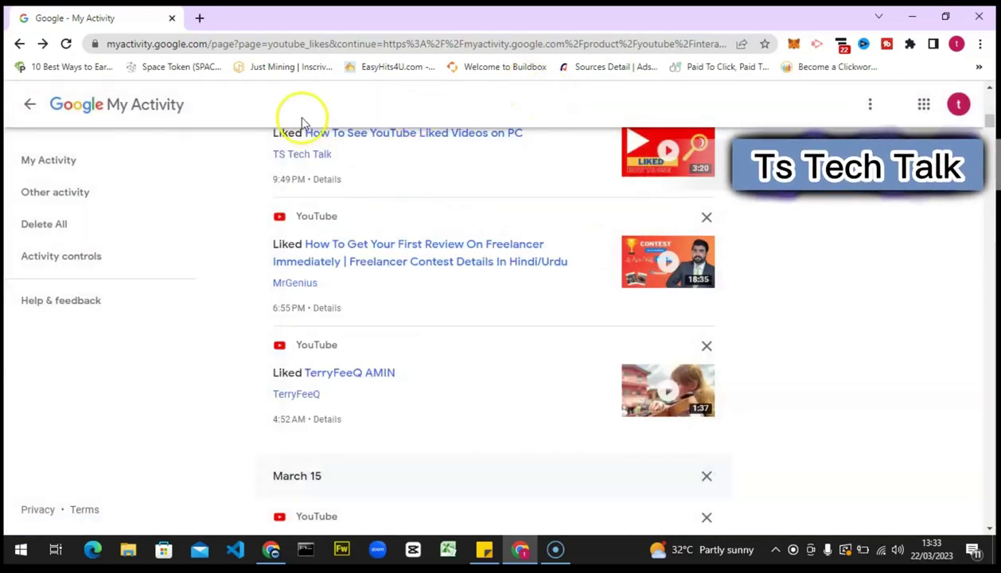